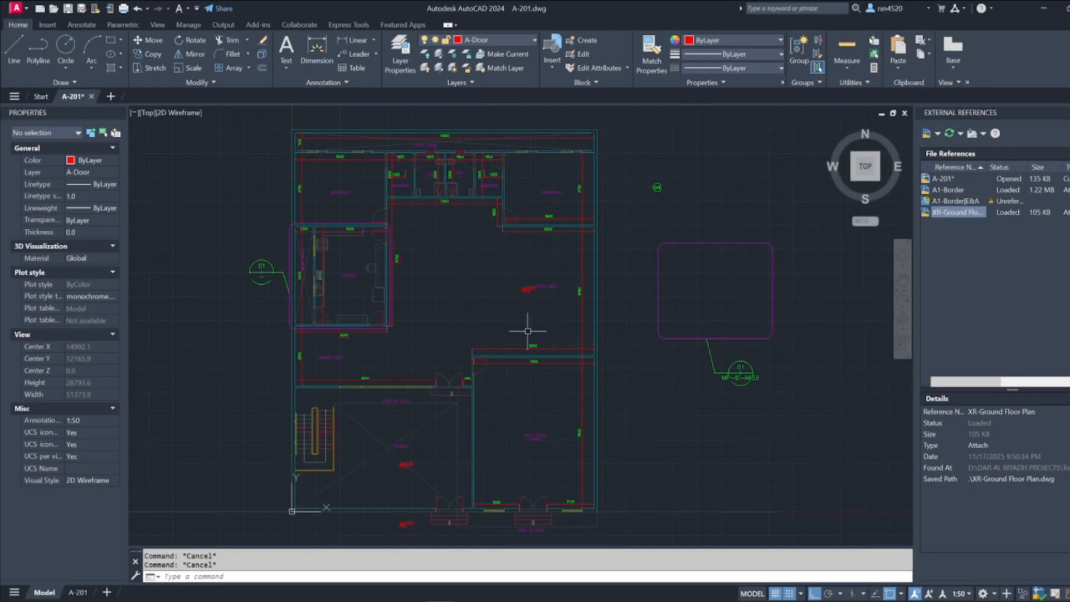
- Open the XR-Ground Floor Plan reference for in-place editing with all nested objects selected automatically
middle_drag(554, 313, 581, 299)
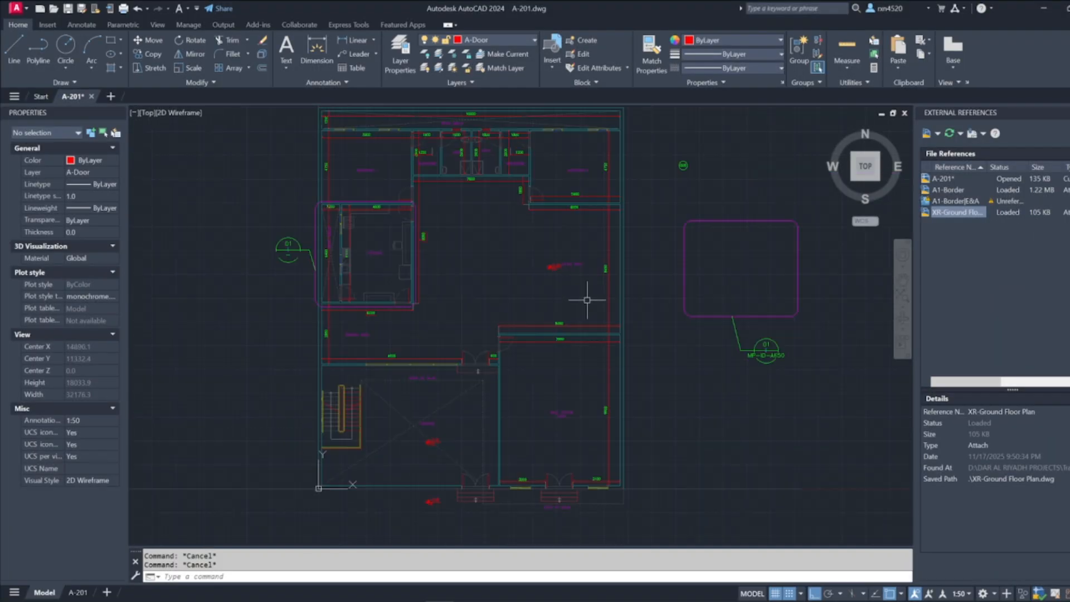
click(626, 289)
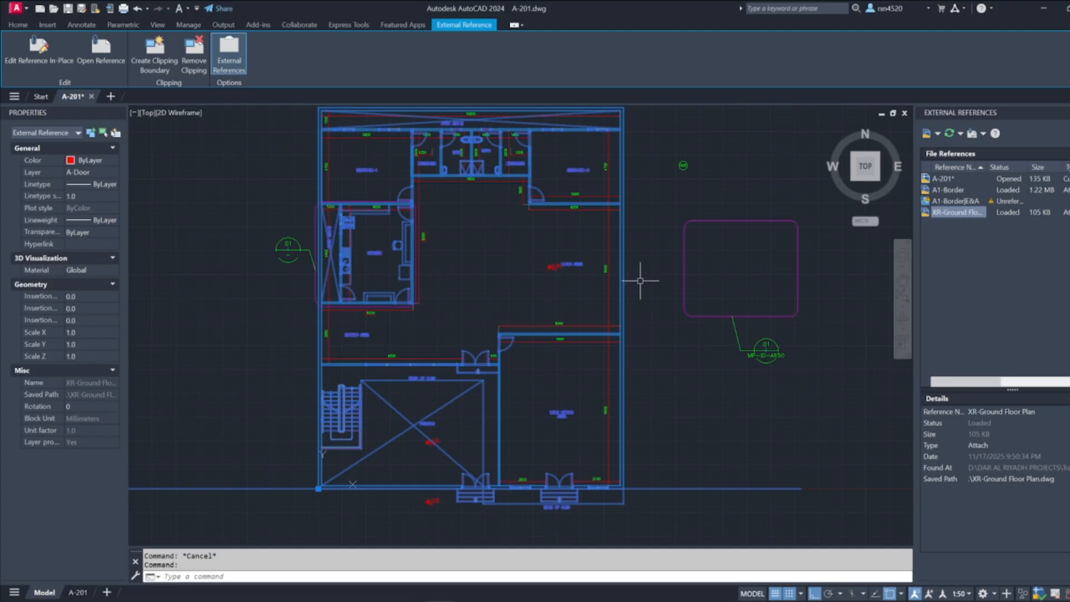
scroll(619, 322, up, 4)
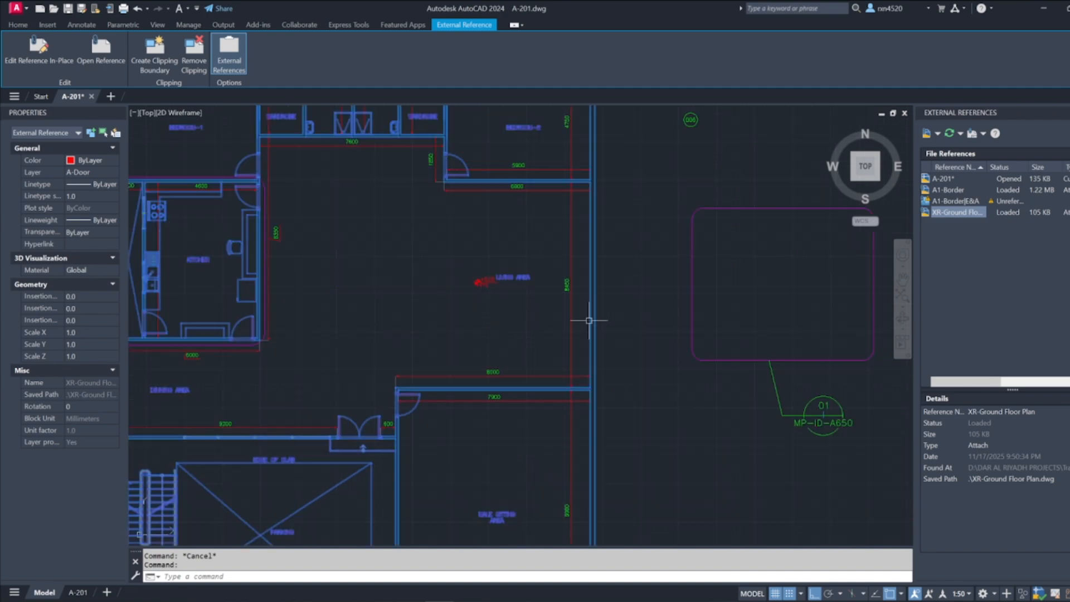
scroll(589, 320, up, 5)
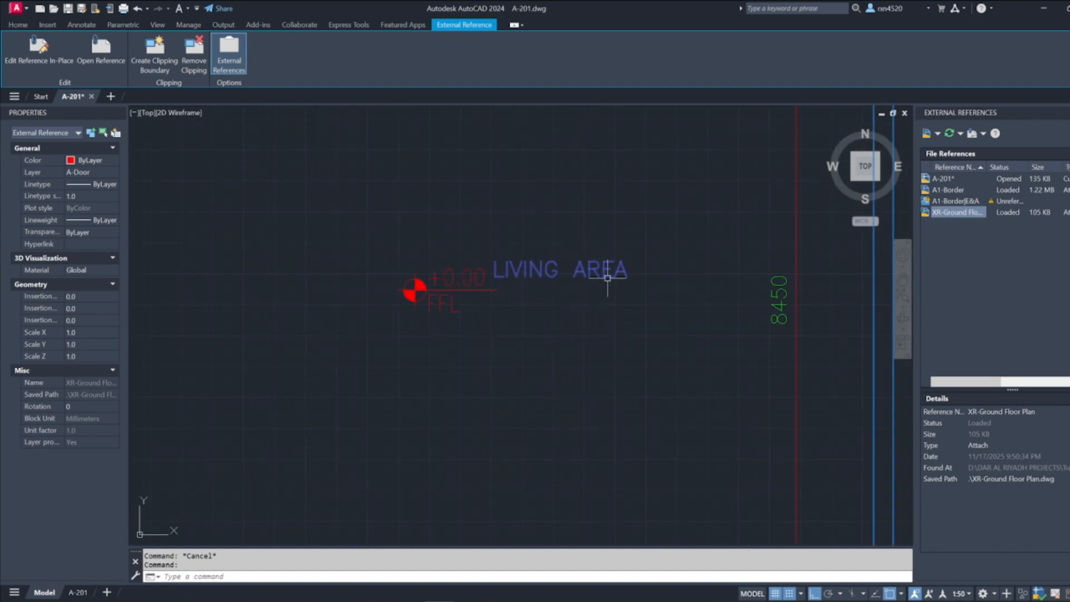
scroll(608, 277, down, 8)
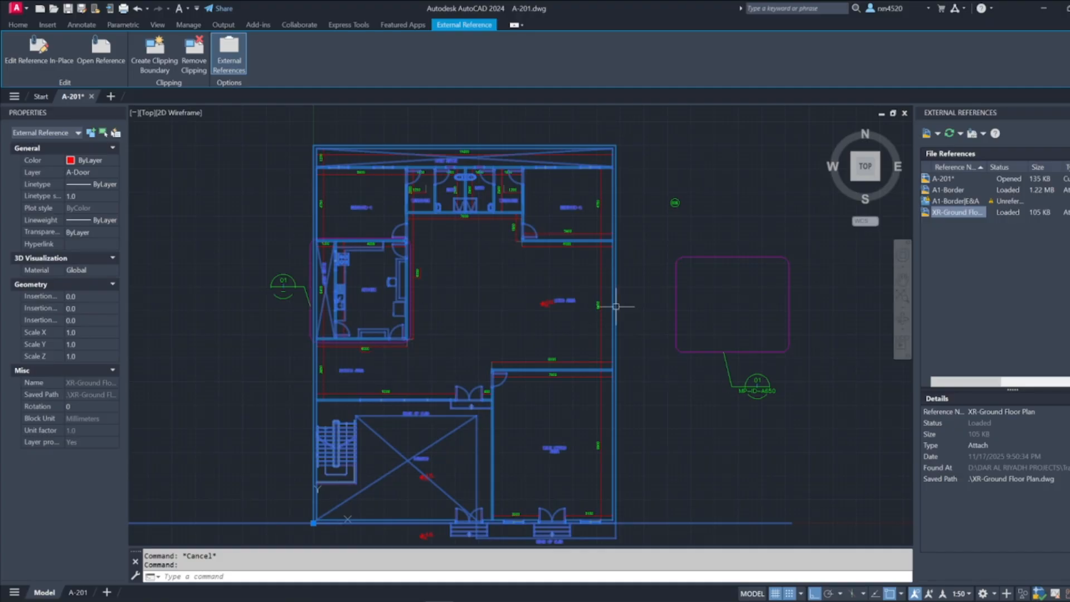
right_click(616, 306)
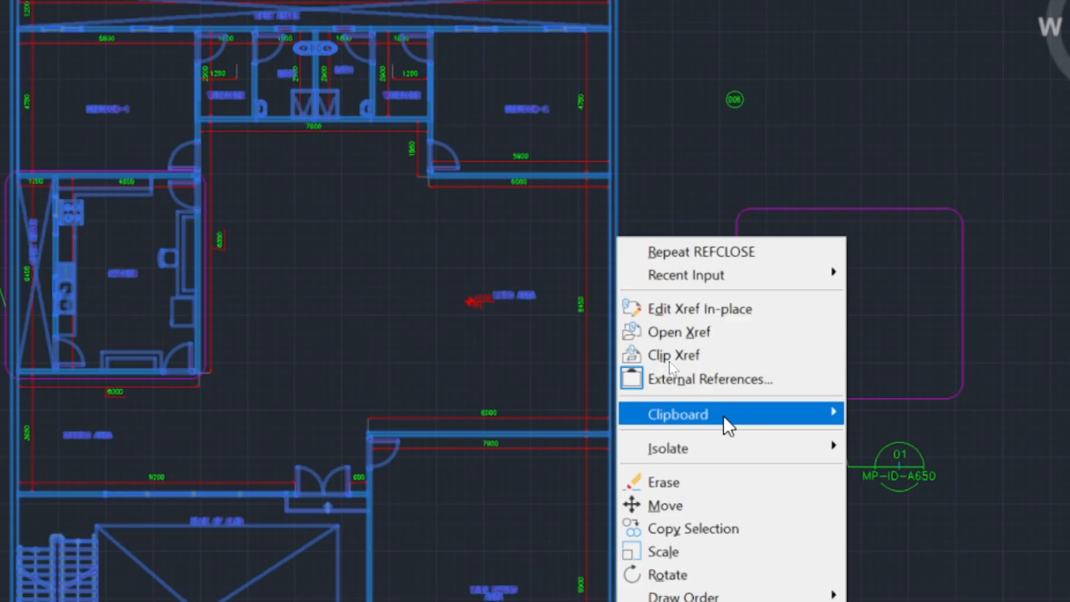
click(703, 311)
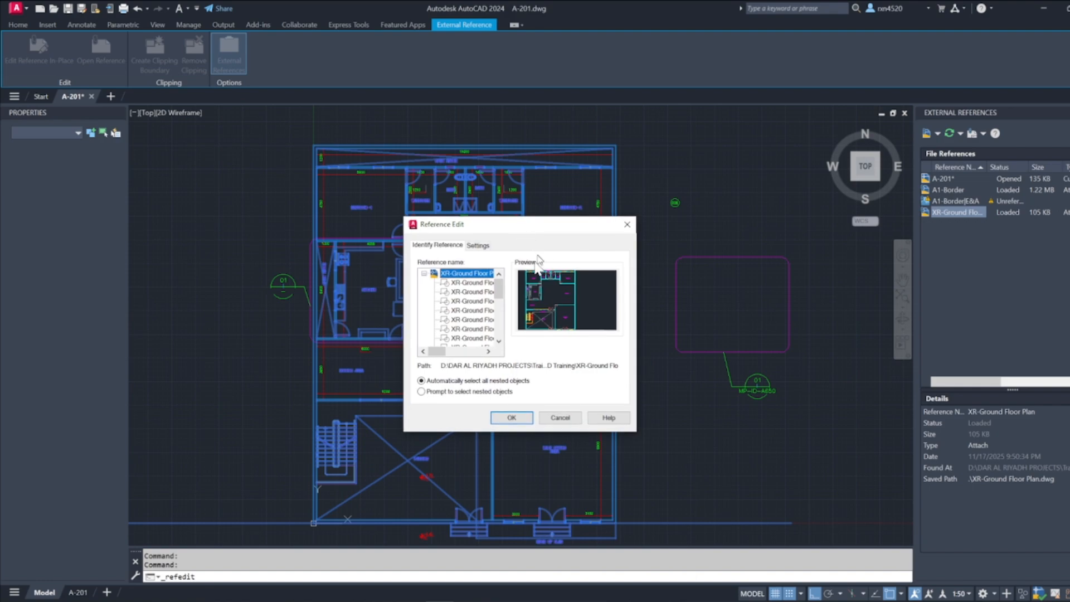
click(472, 275)
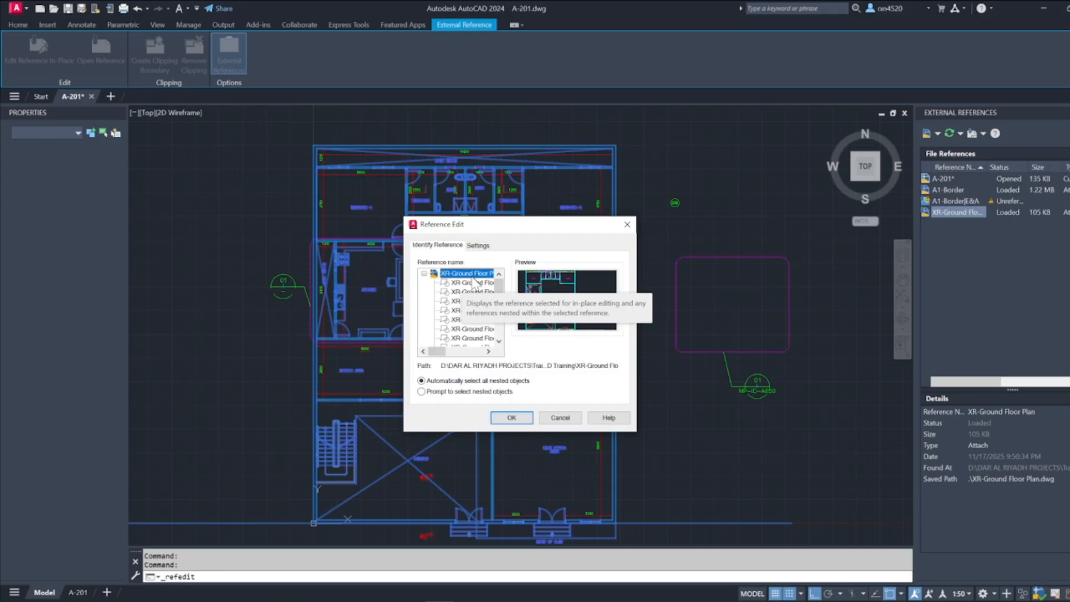
click(521, 420)
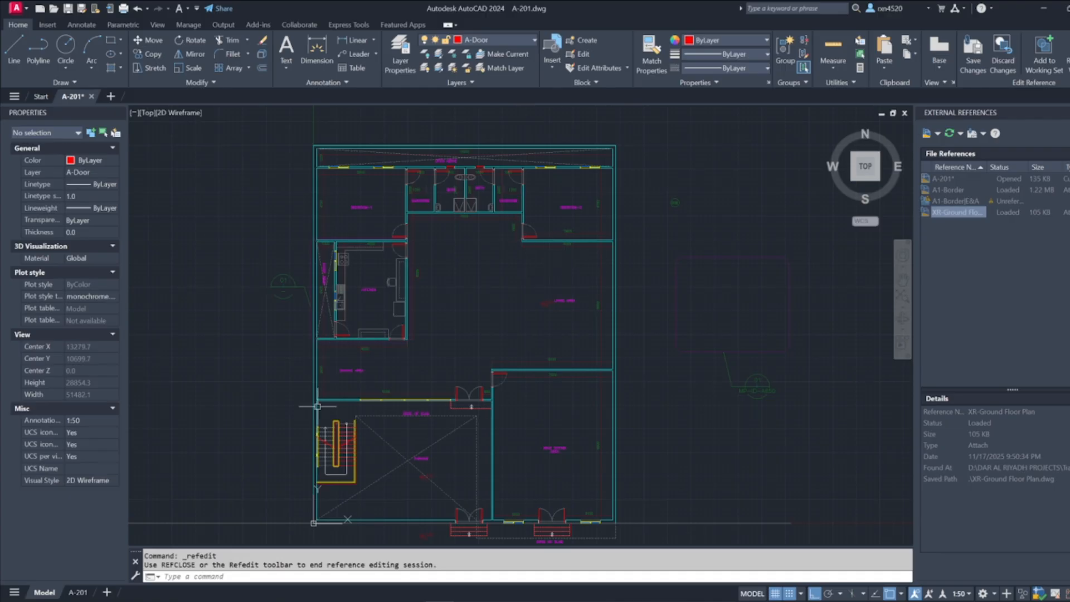
- Try to erase the horizontal dimension along the dining area's lower wall while editing the reference
scroll(446, 397, up, 5)
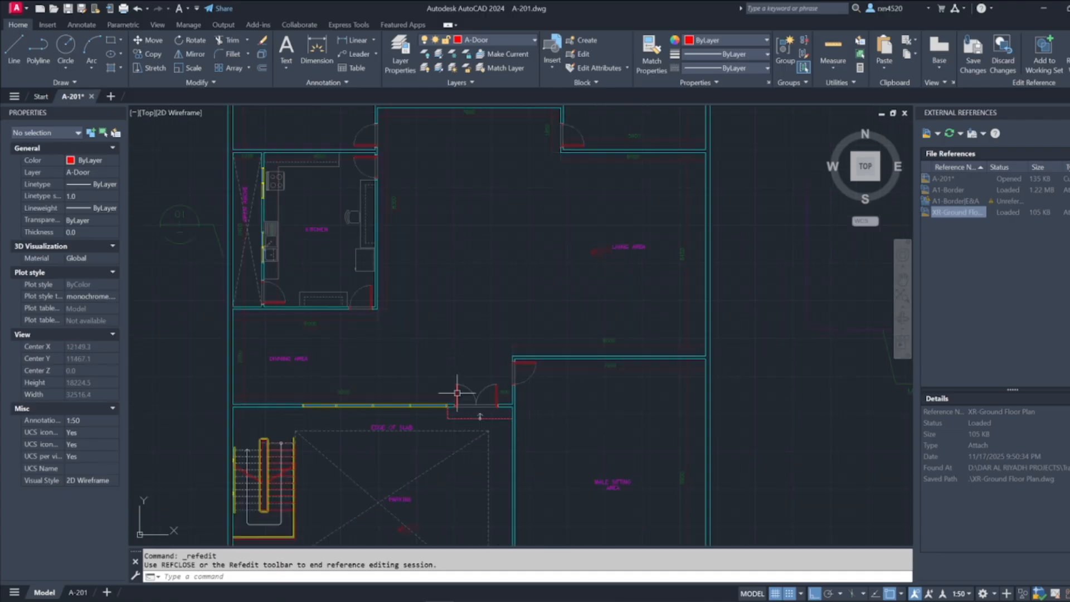
click(413, 400)
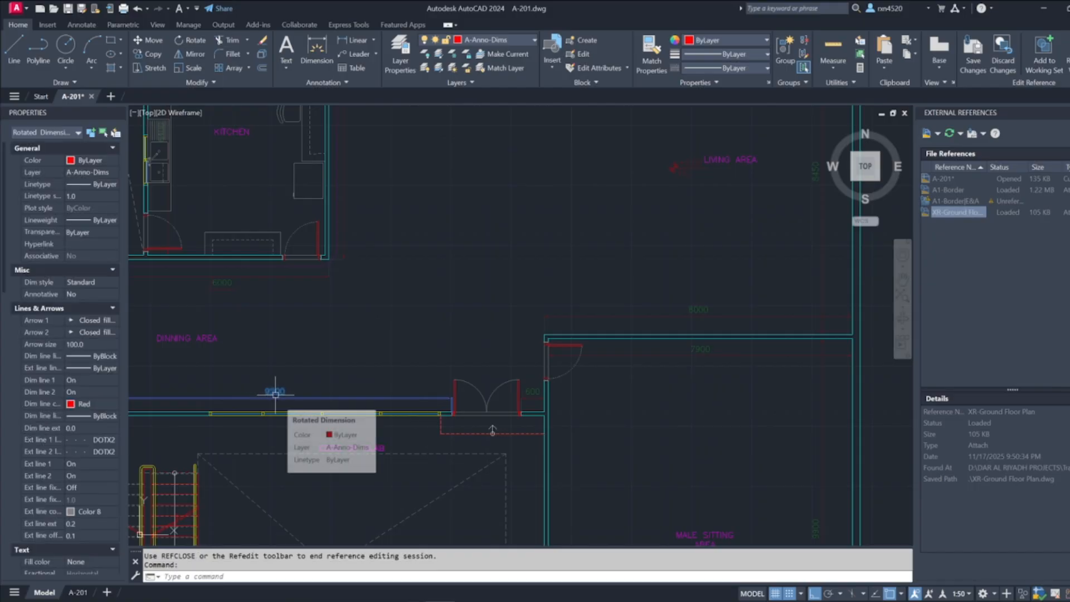
key(Delete)
scroll(288, 392, down, 2)
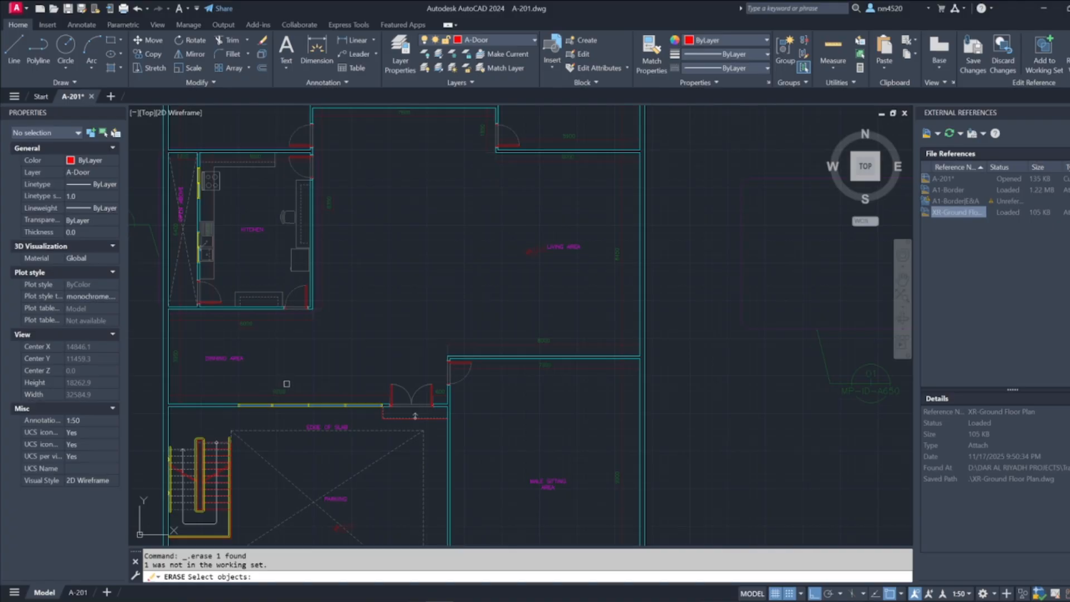
key(Escape)
scroll(310, 379, down, 2)
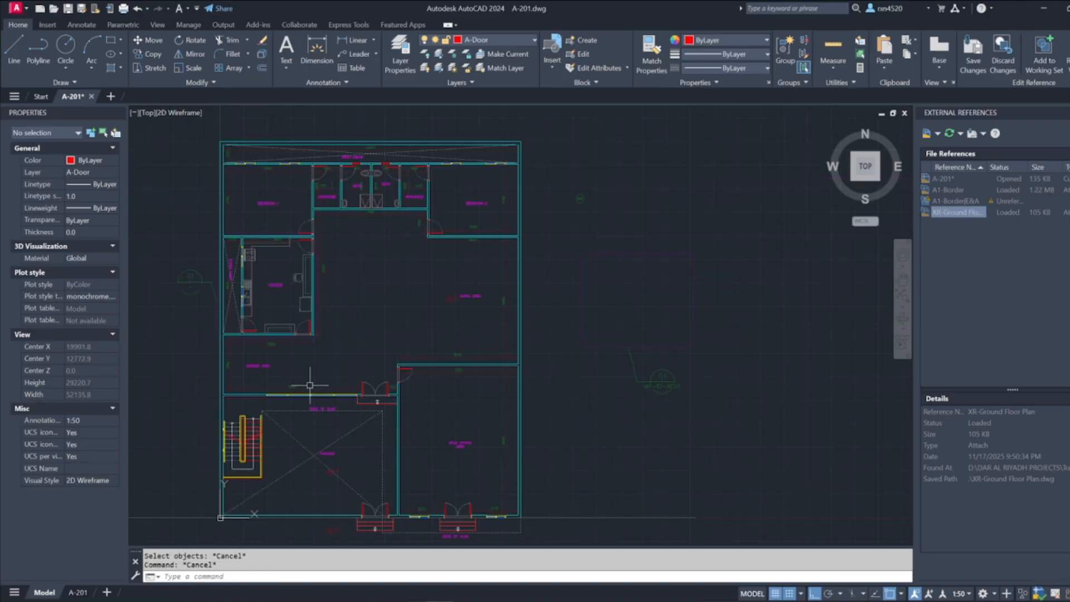
- Erase the LIVING AREA text label from the referenced floor plan
scroll(310, 385, up, 4)
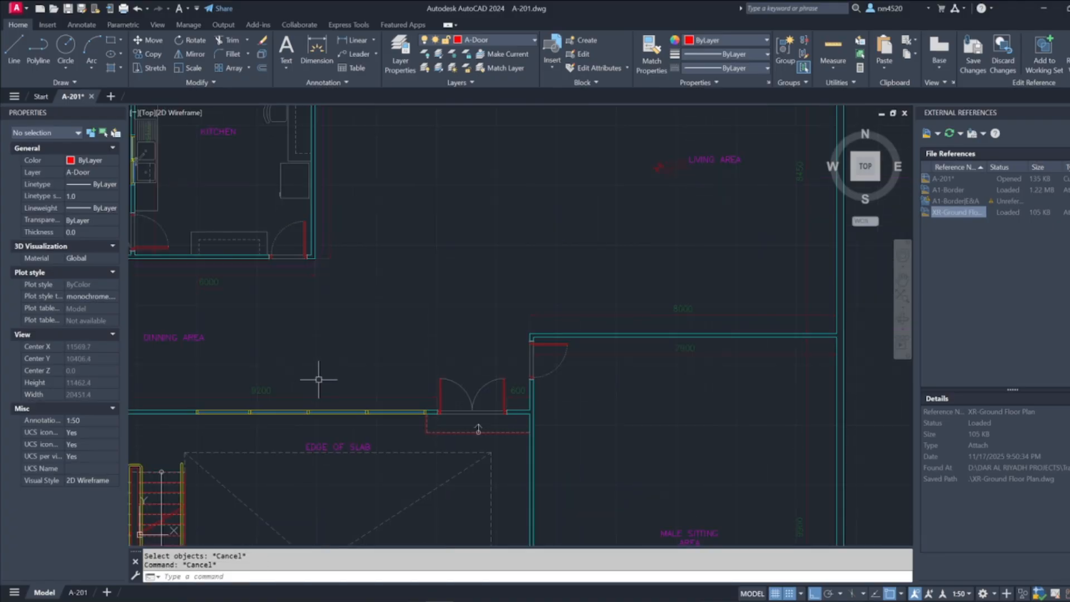
scroll(319, 380, down, 1)
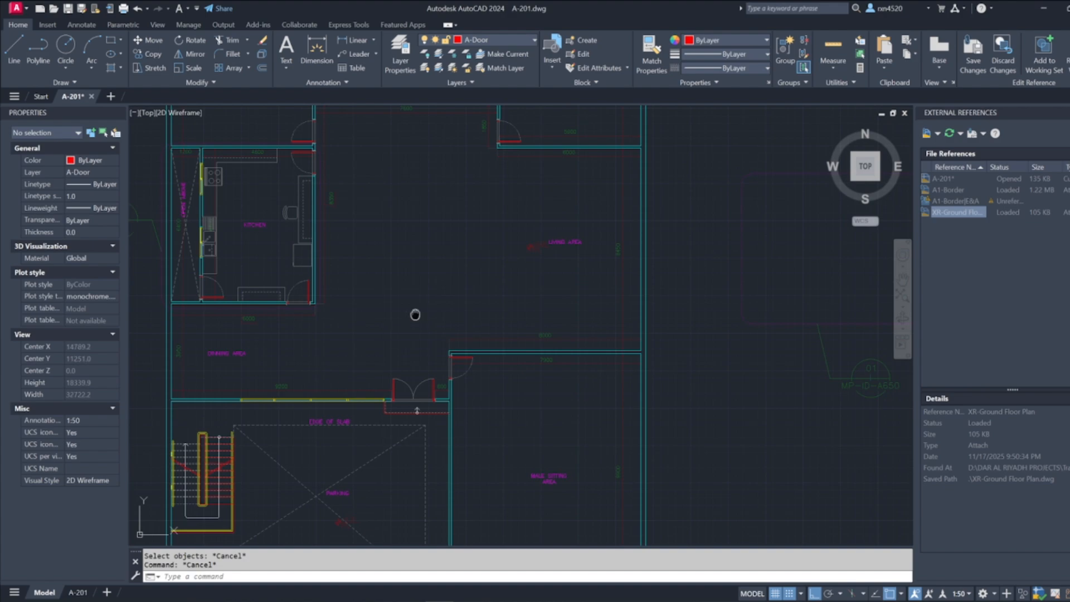
middle_drag(415, 315, 324, 329)
scroll(326, 329, down, 2)
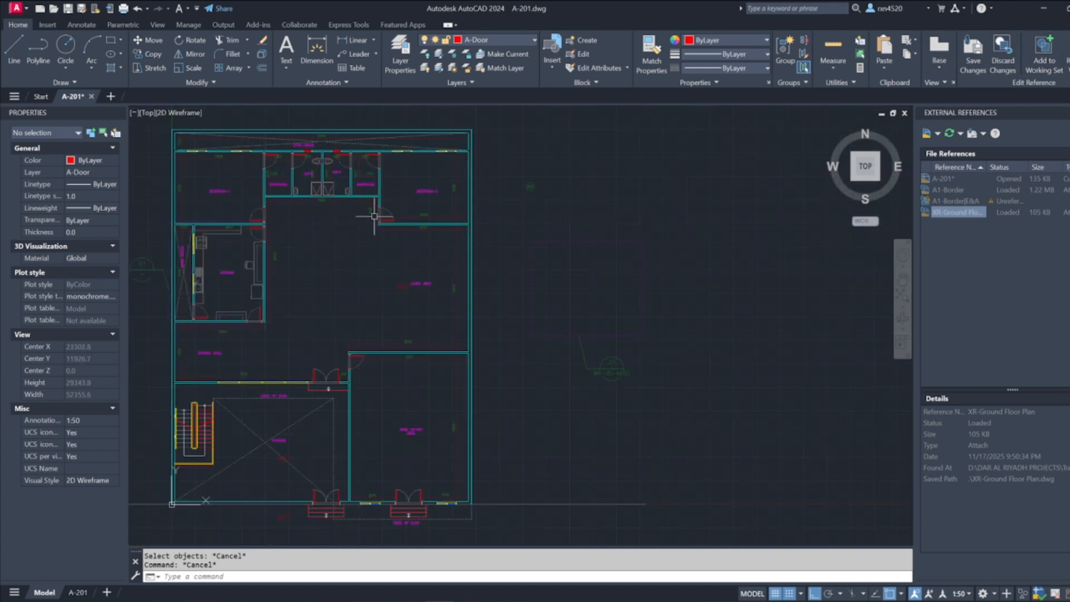
scroll(483, 293, up, 2)
scroll(316, 279, up, 5)
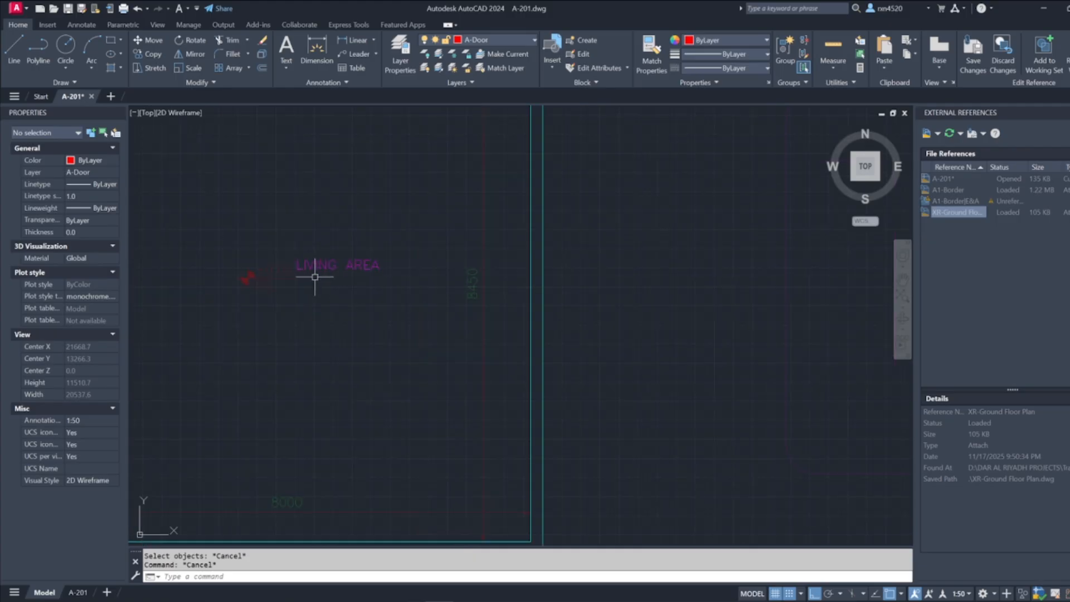
scroll(356, 251, down, 3)
click(369, 257)
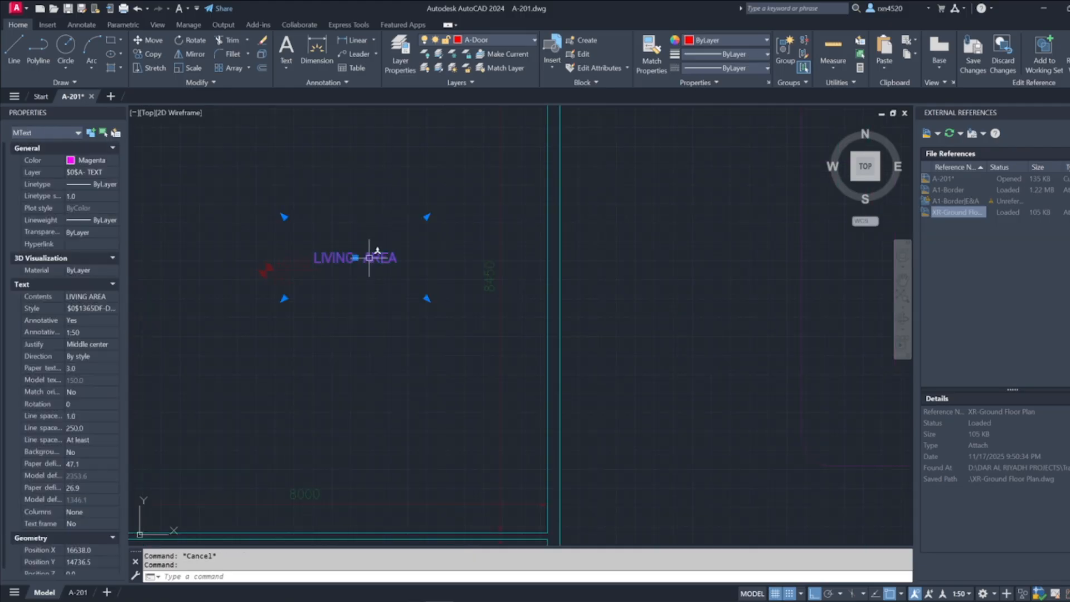
key(Delete)
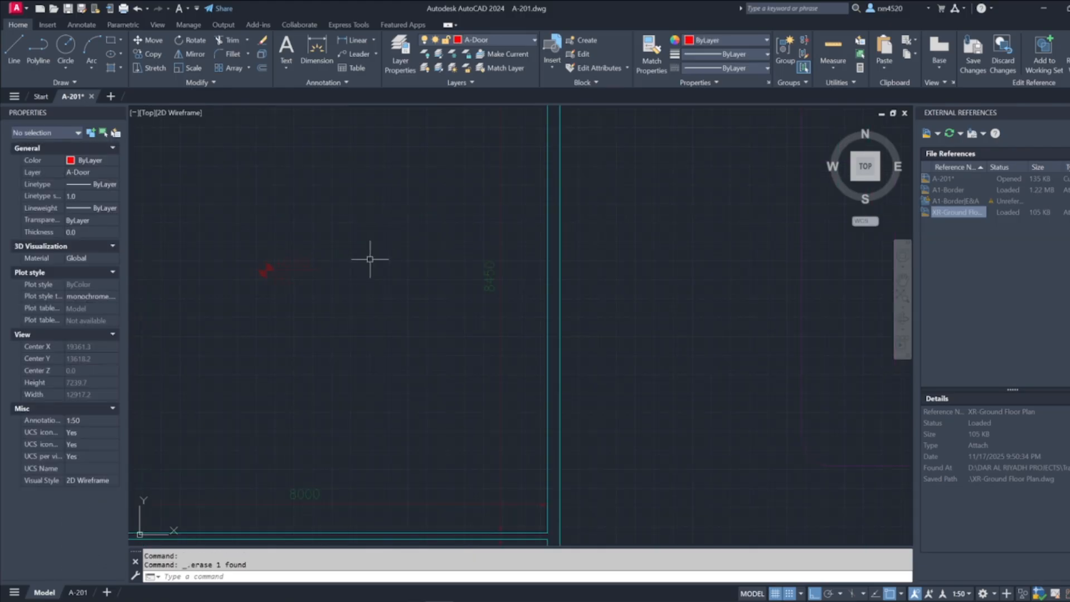
- Save the edits back to the ground floor plan reference and inspect the living area
scroll(368, 258, down, 4)
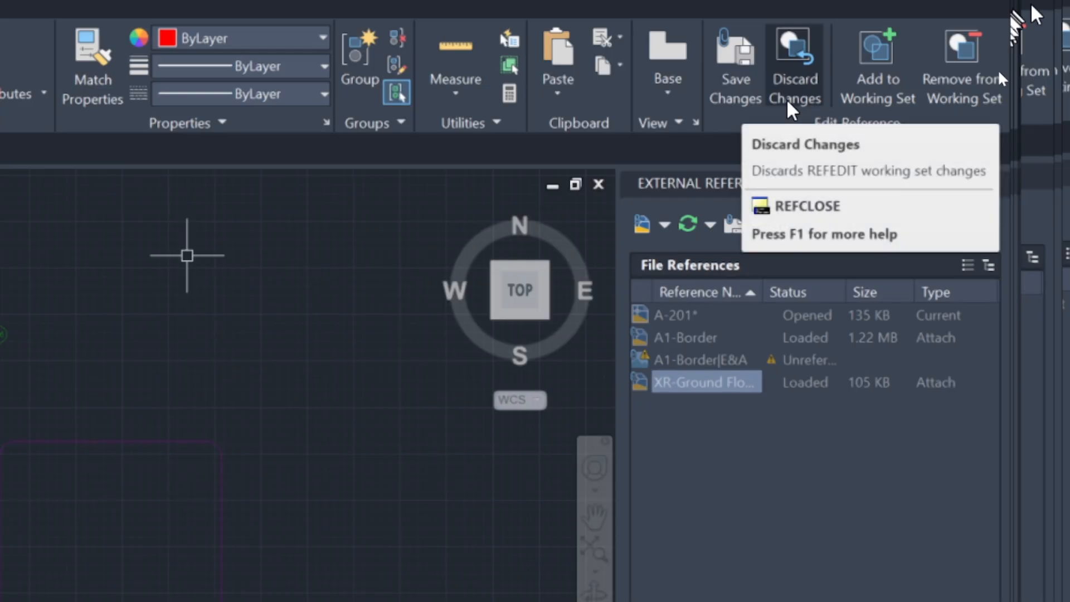
click(740, 102)
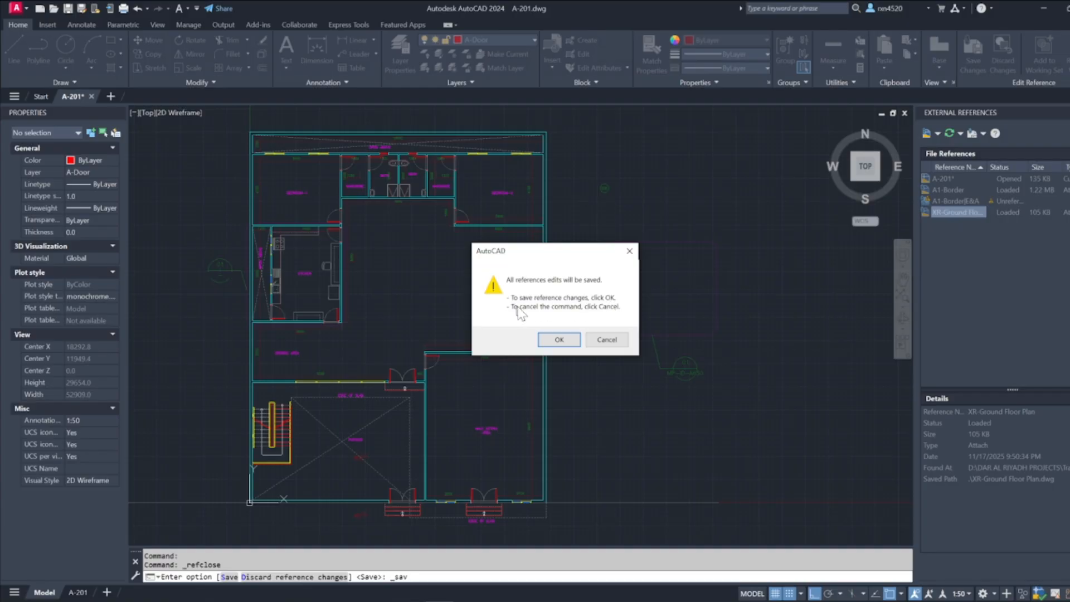
click(569, 339)
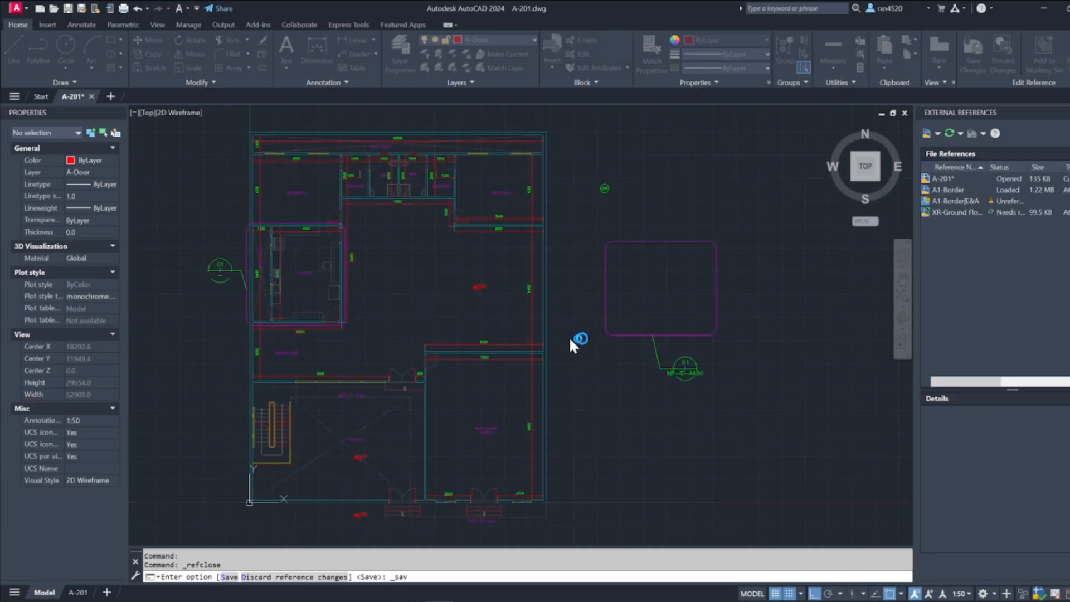
scroll(518, 317, up, 6)
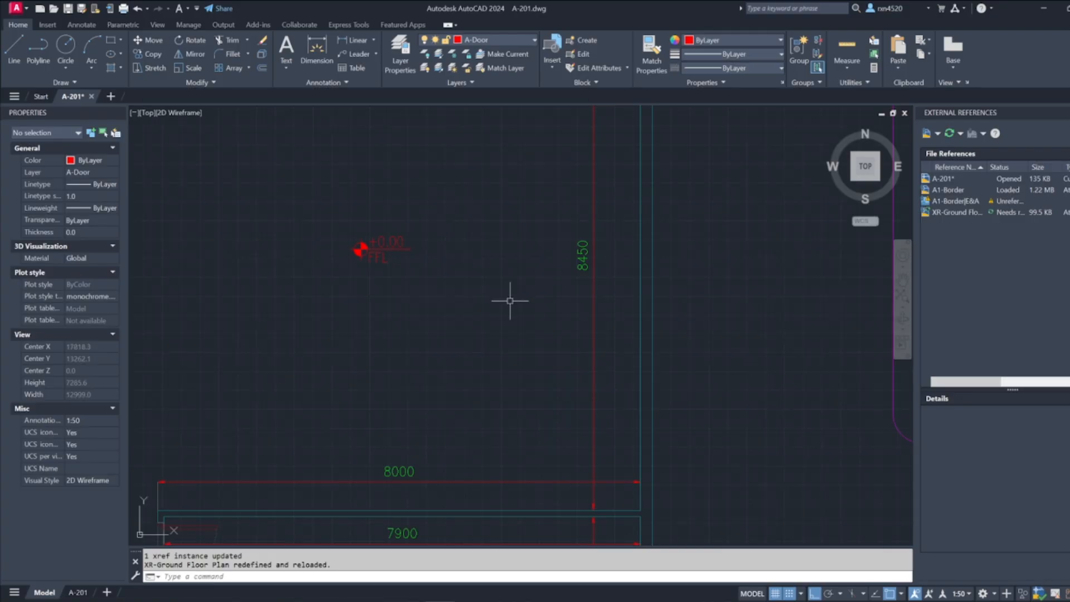
scroll(509, 299, down, 2)
scroll(484, 240, down, 5)
scroll(493, 254, up, 3)
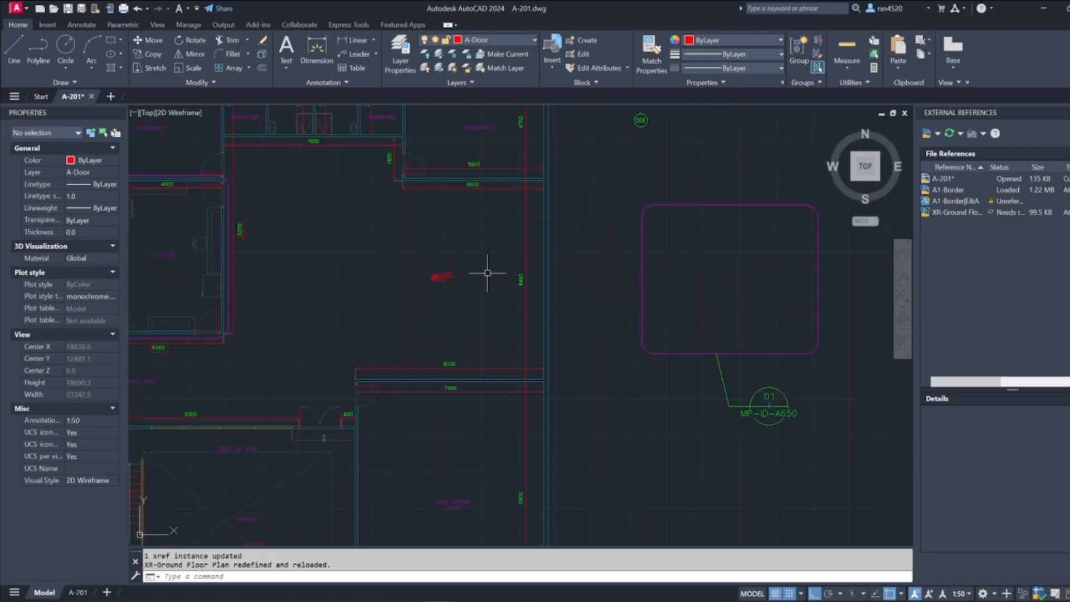
scroll(490, 270, down, 3)
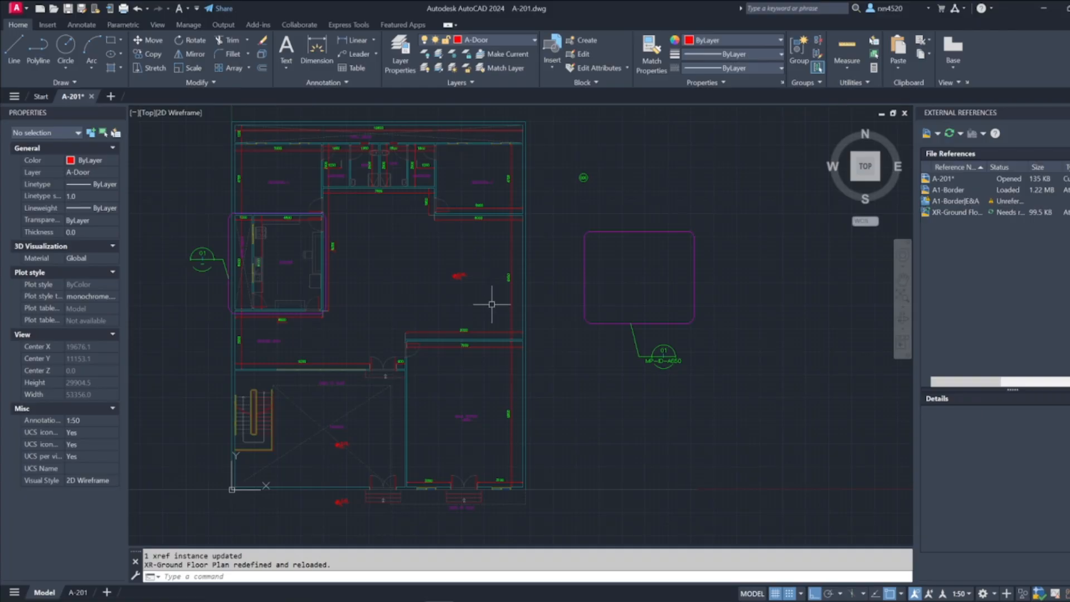
- Reopen the ground floor plan reference for in-place editing, keeping the XR-Ground Floor Plan selection
click(524, 185)
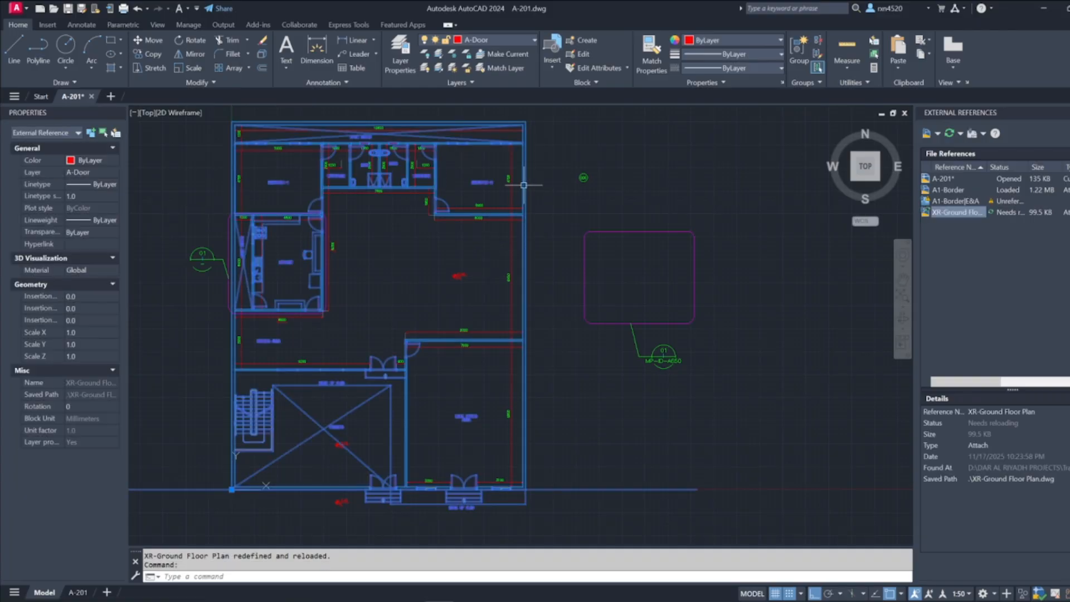
right_click(524, 185)
click(557, 221)
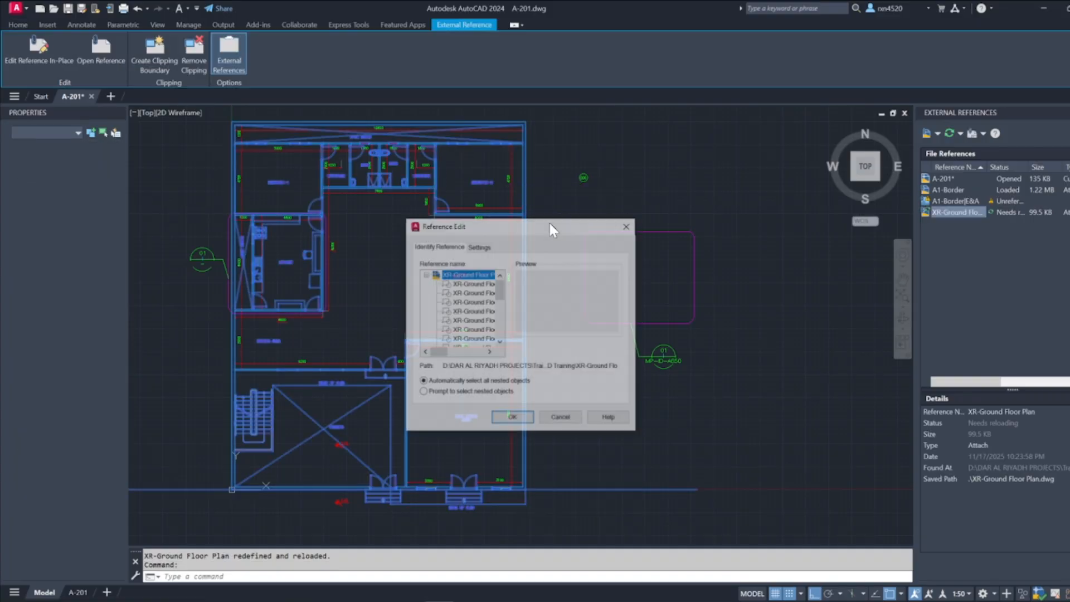
click(514, 415)
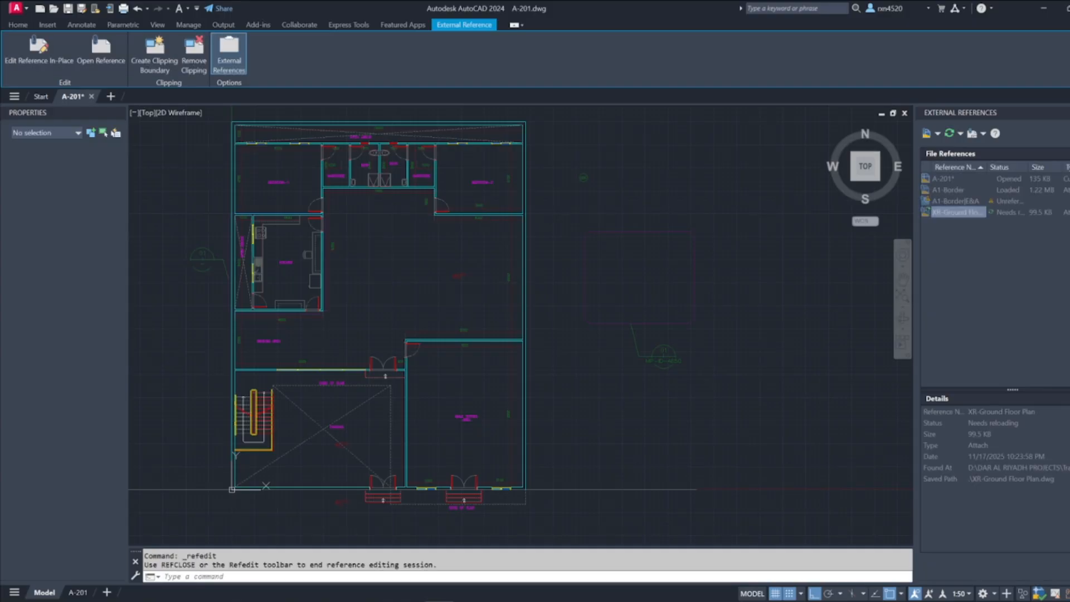
- Copy the BEDROOM-2 label about 6762 mm straight down into the living area
click(480, 181)
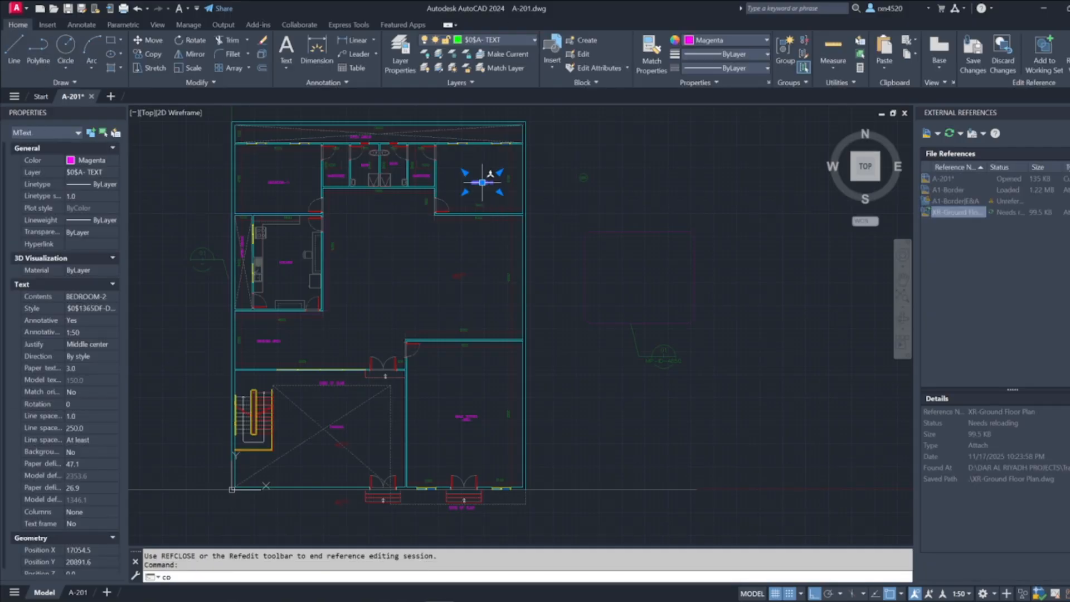
key(Return)
click(480, 182)
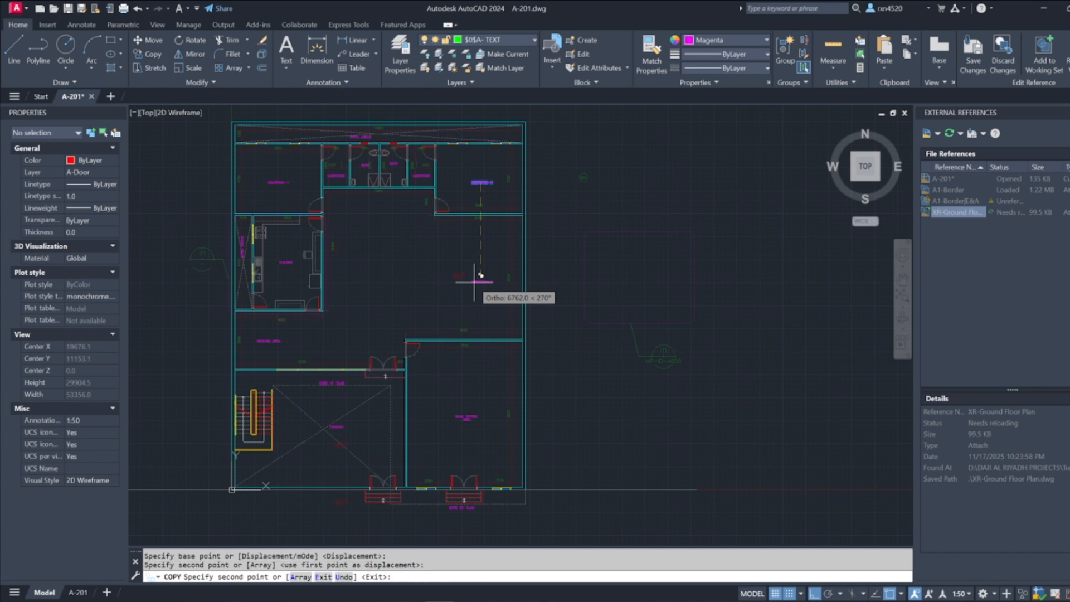
scroll(480, 275, up, 6)
key(Escape)
key(Escape)
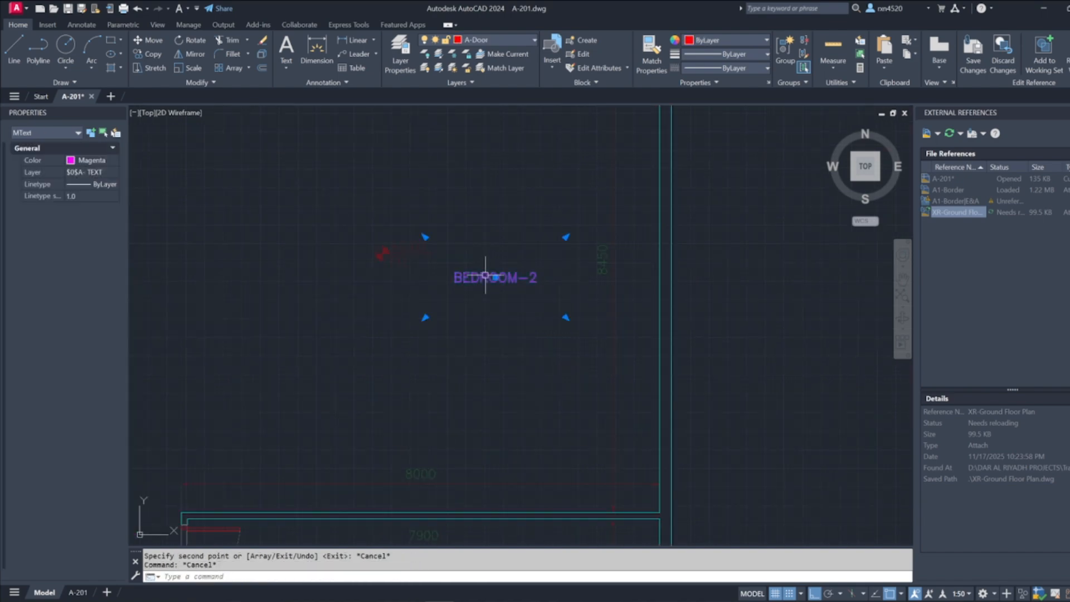
- Change the copied label's text to LIVING AREA and back out of discarding the reference edits
double_click(486, 275)
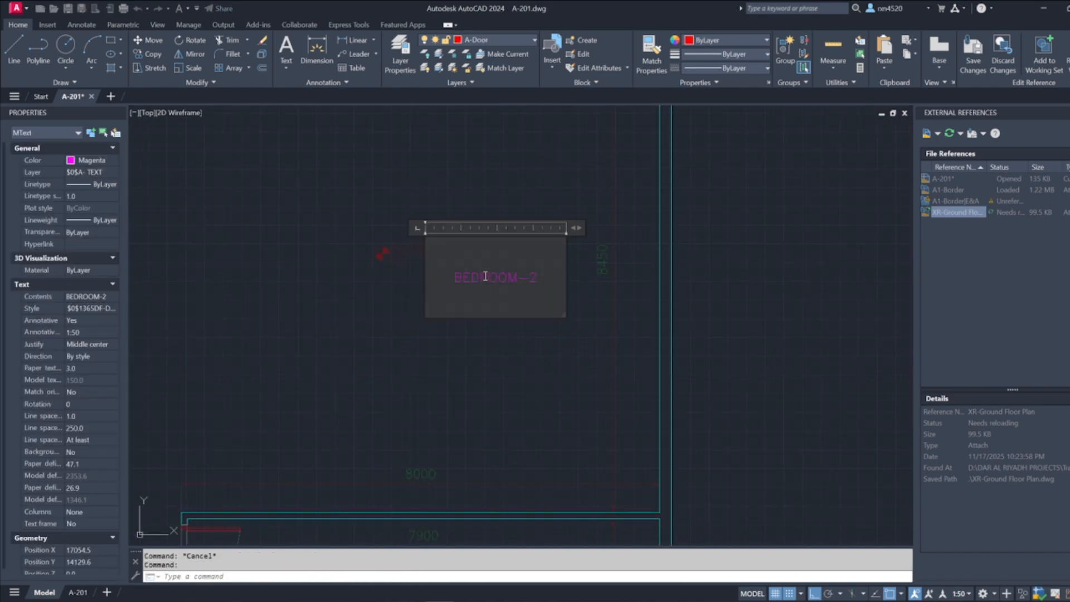
key(ctrl+a)
text(U)
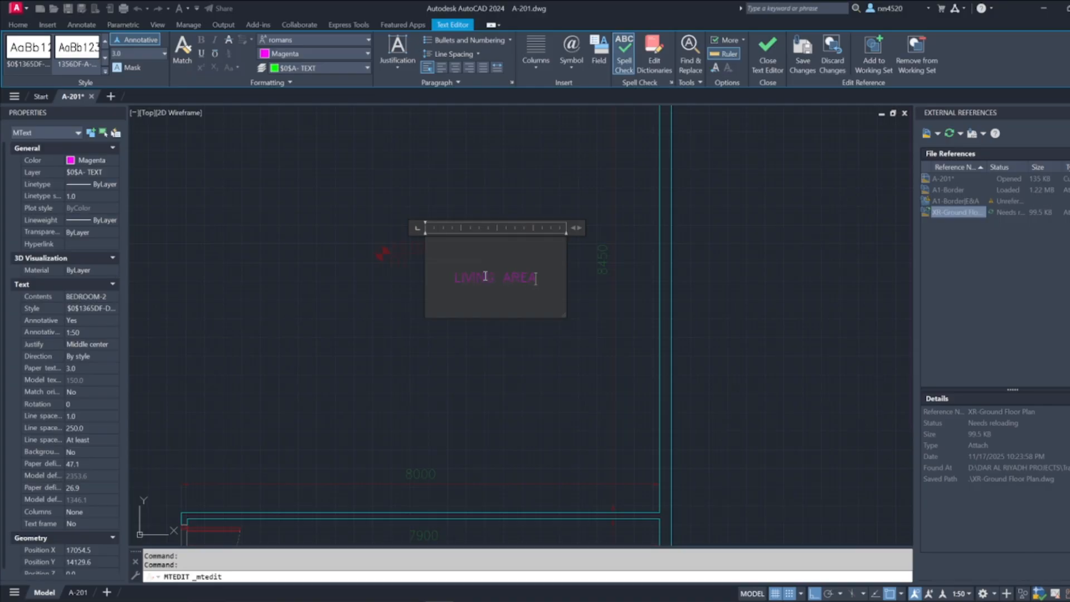
click(513, 351)
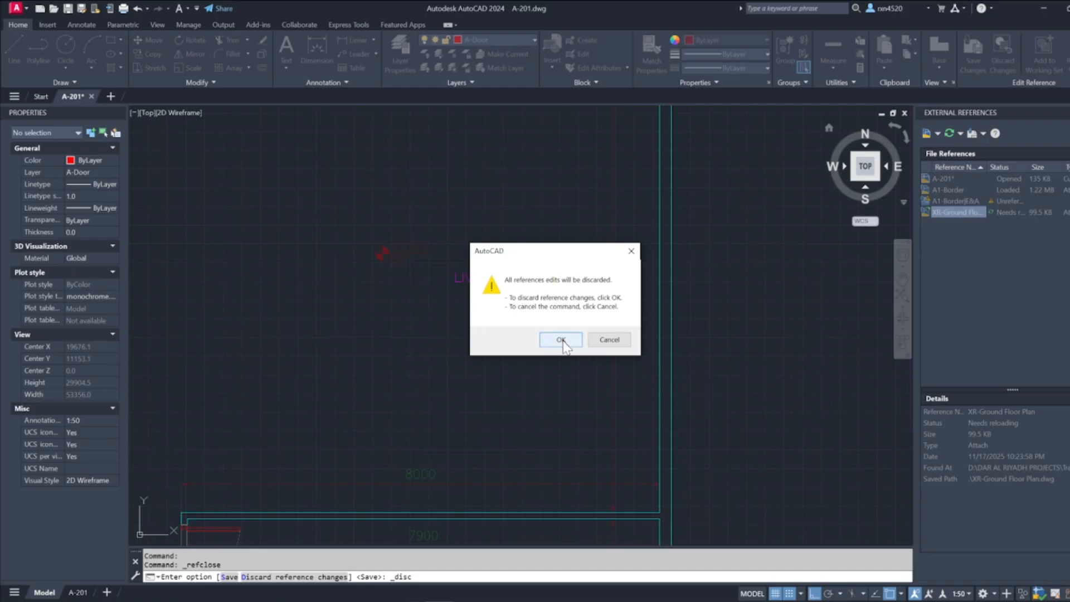
click(602, 342)
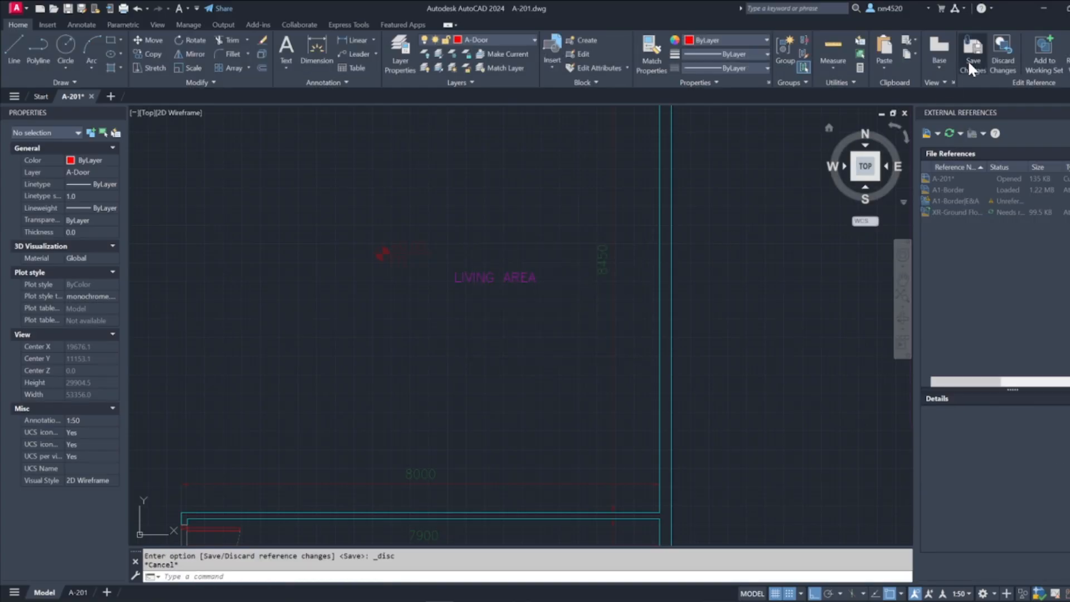
- Save the added LIVING AREA label back to the XR-Ground Floor Plan reference, ending the in-place edit
click(969, 63)
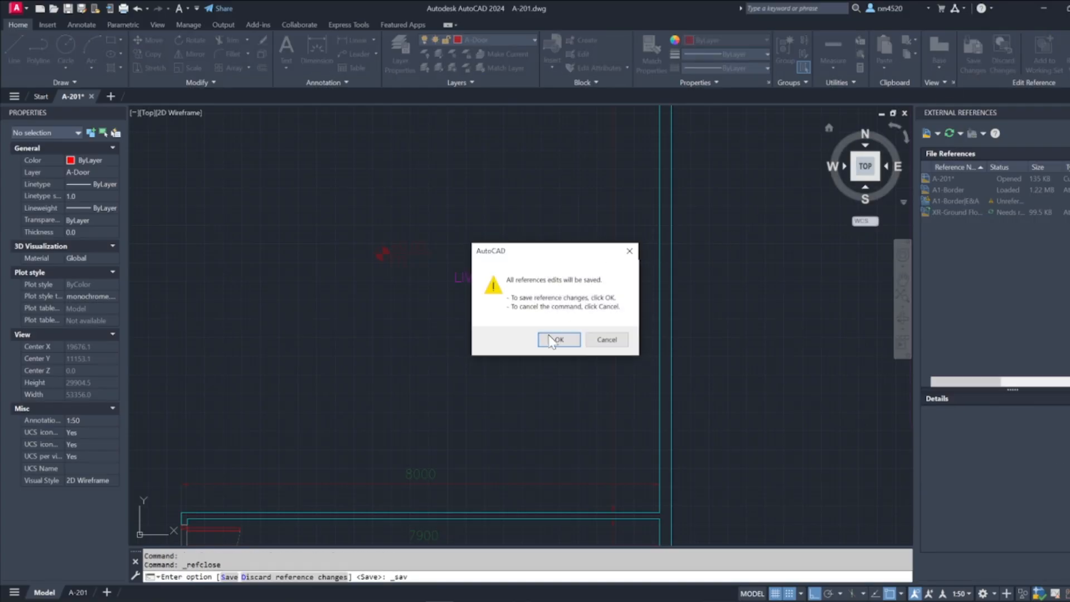
click(553, 340)
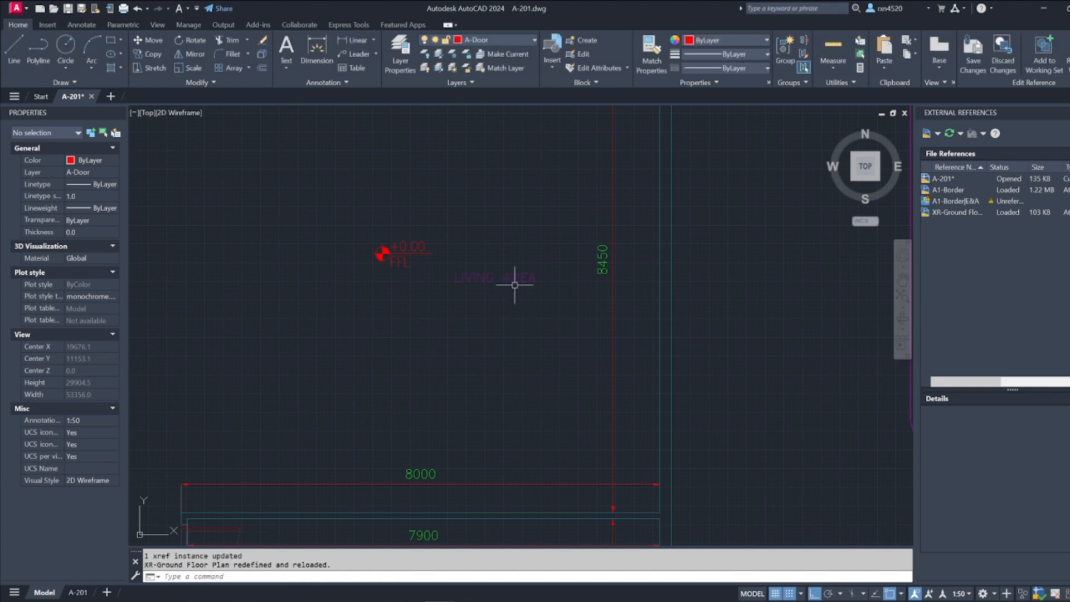
click(551, 253)
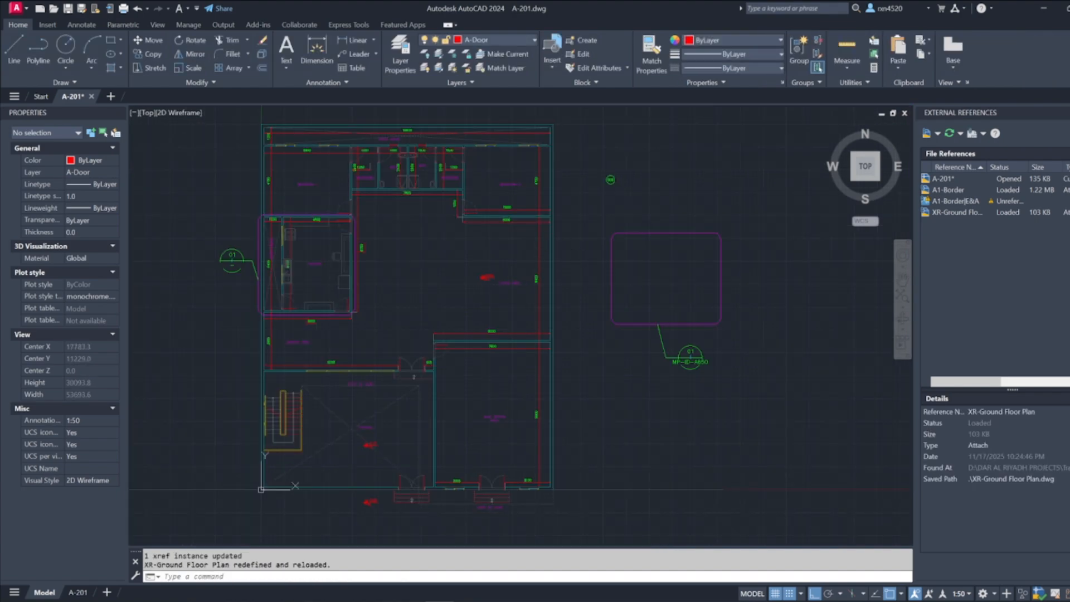
- Examine the updated ground floor plan in the host drawing, from the overall layout to the living area and kitchen
scroll(548, 253, down, 5)
scroll(534, 269, up, 5)
key(Escape)
key(Escape)
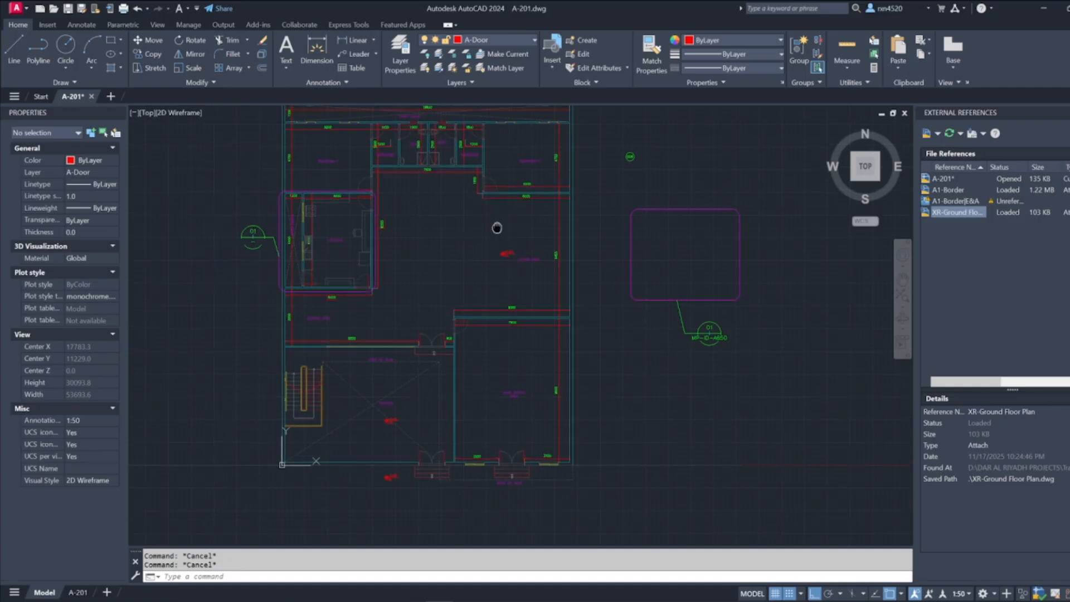
middle_drag(494, 223, 510, 243)
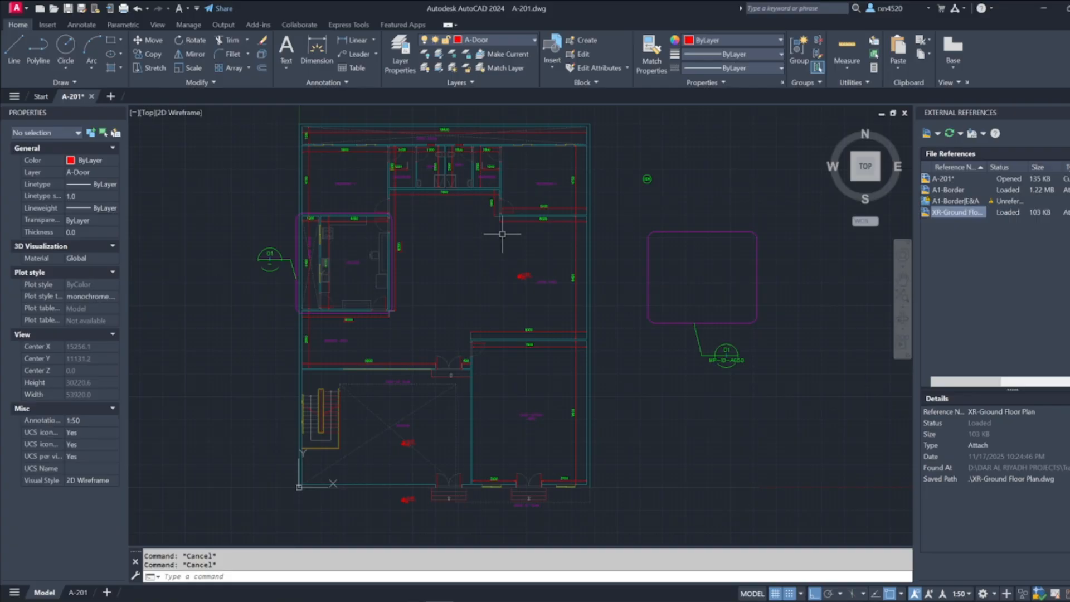
scroll(532, 230, up, 2)
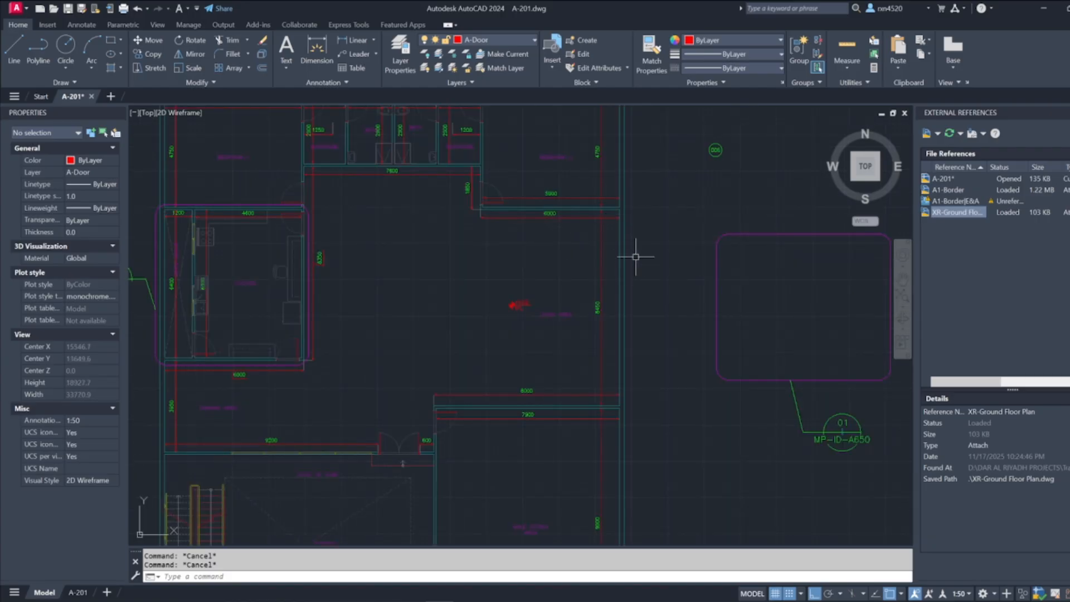
scroll(279, 275, up, 2)
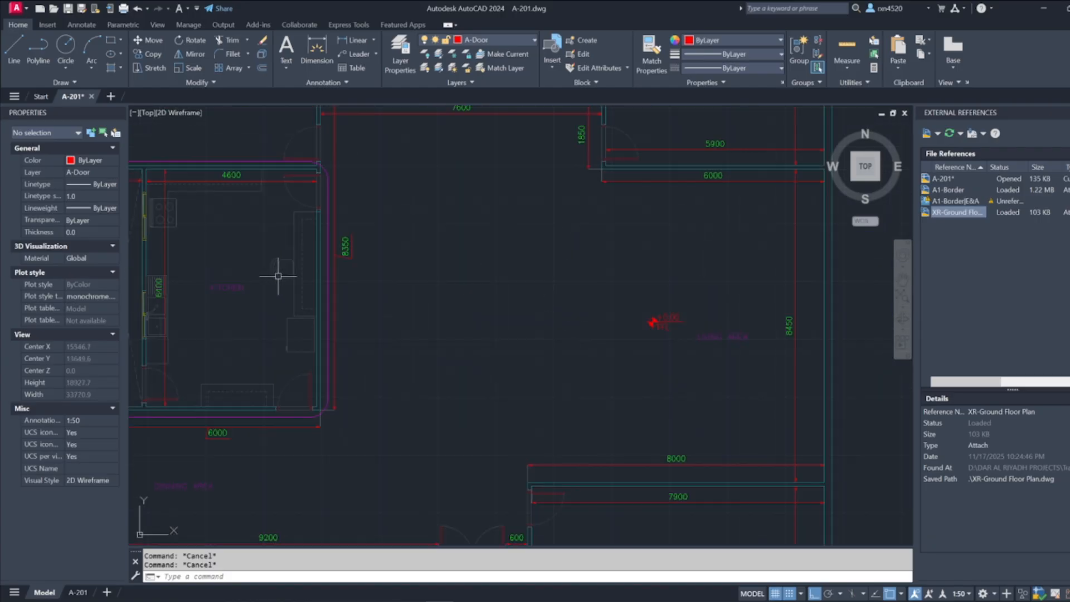
scroll(485, 306, down, 4)
scroll(623, 253, up, 2)
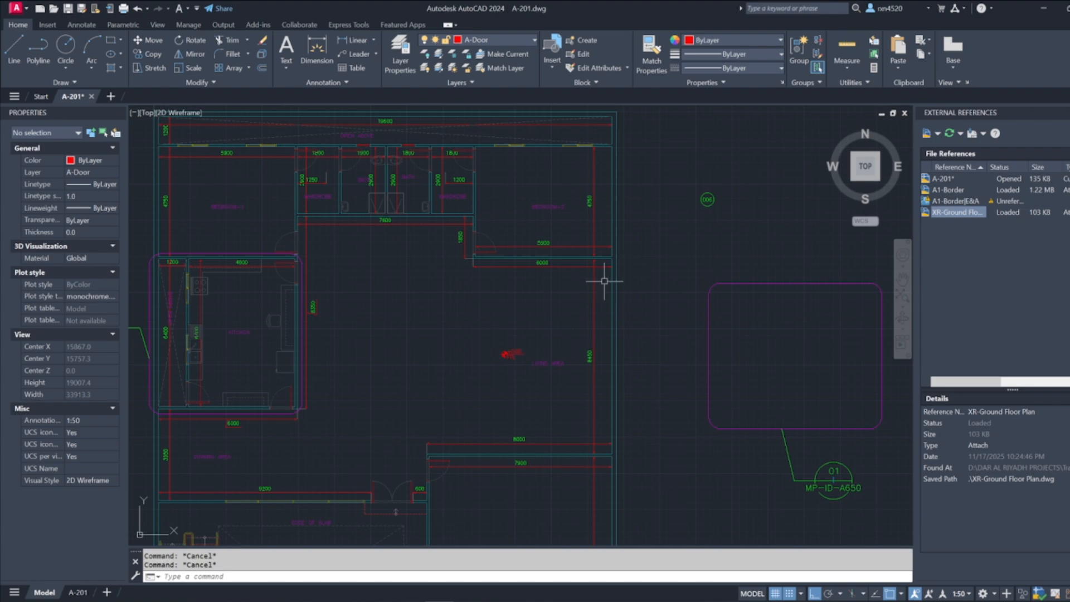